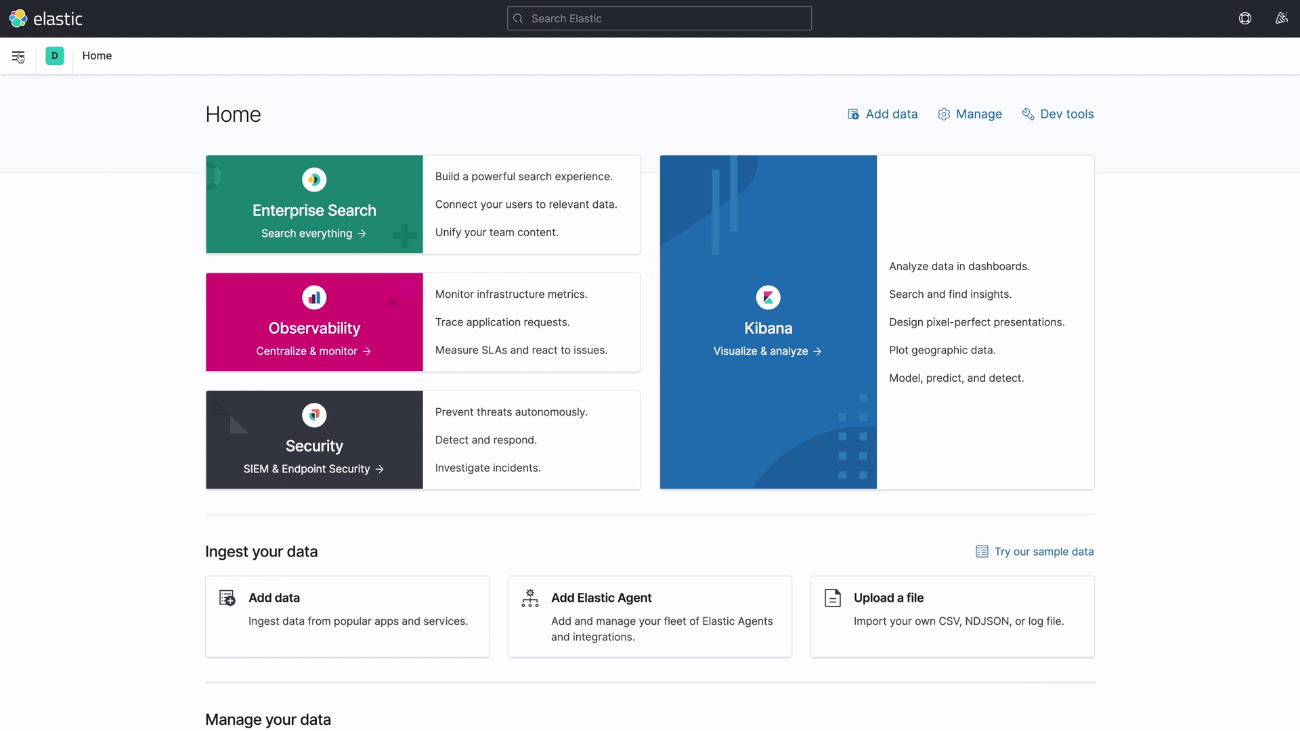
Open Kibana's main navigation and scroll down to the Observability apps list
{"action": "left_click", "coordinate": [18, 56]}
{"action": "scroll", "coordinate": [79, 247], "scroll_direction": "down", "scroll_amount": 3}
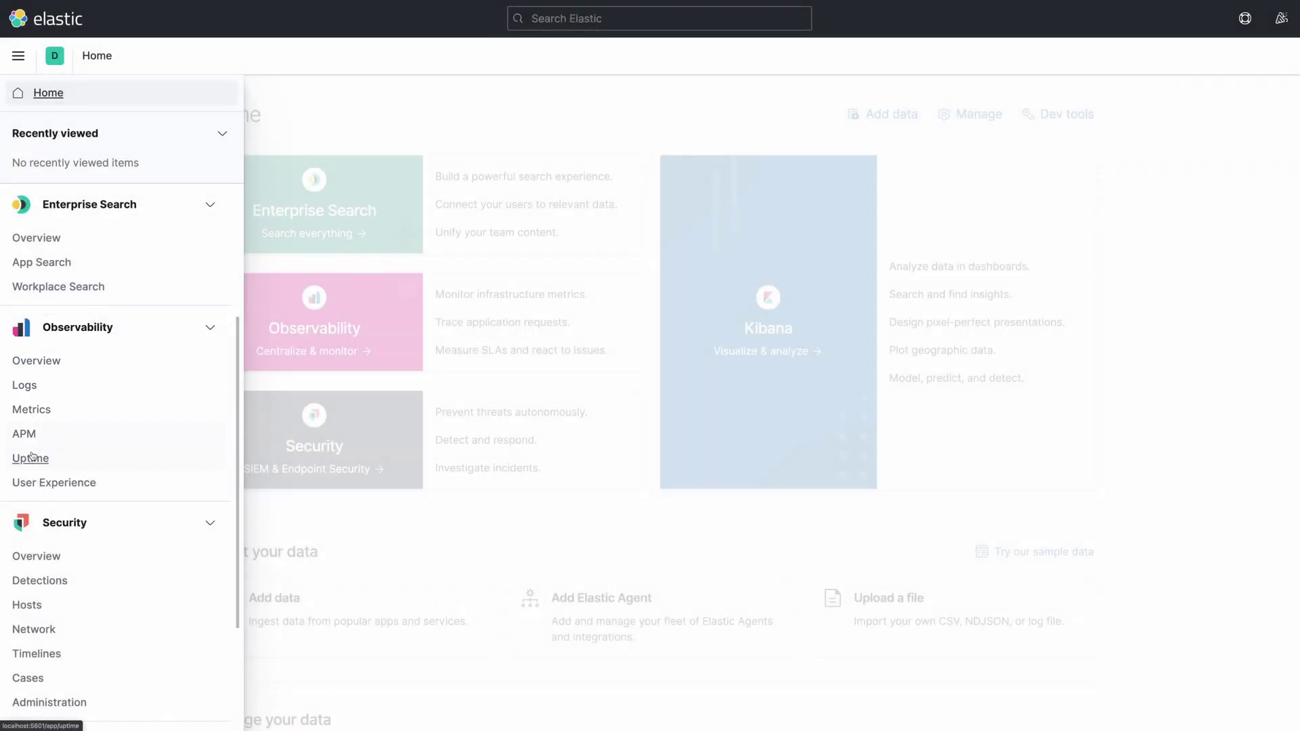
Open Observability > Uptime, which reports no indices matching heartbeat-7*,synthetics-*
{"action": "left_click", "coordinate": [31, 457]}
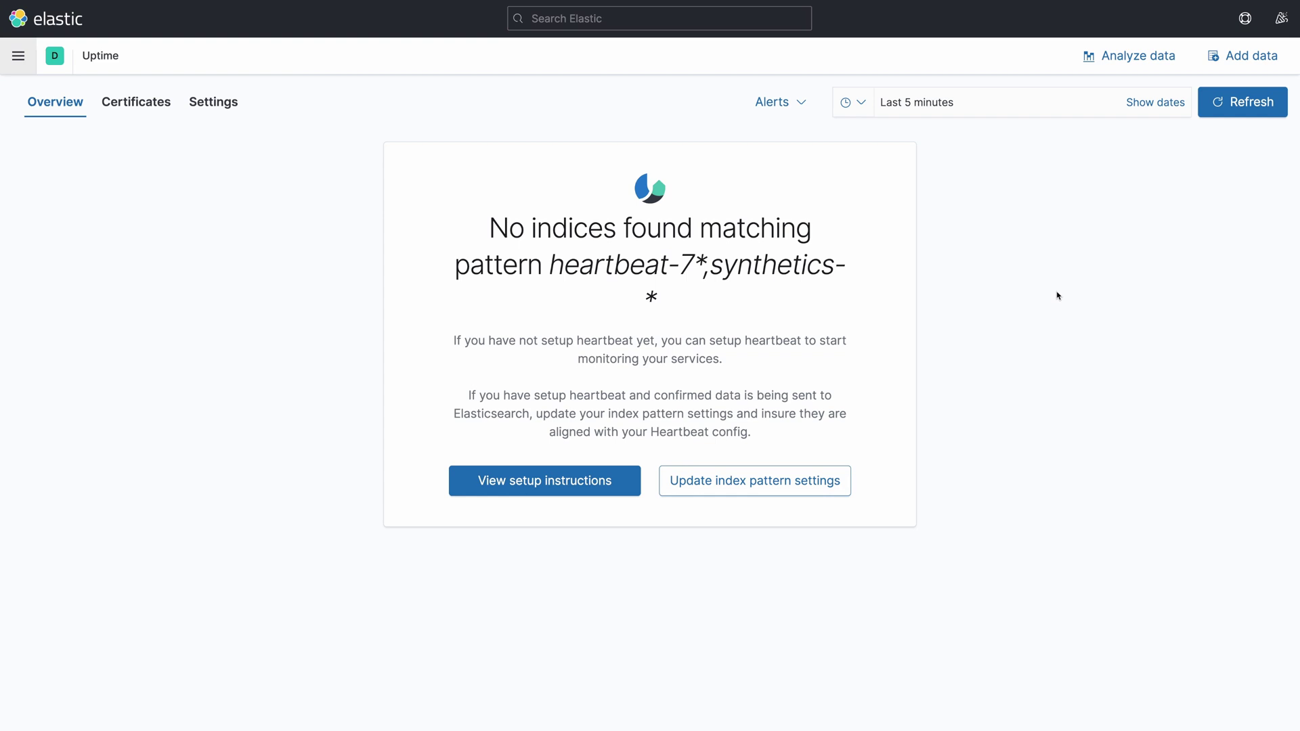
In the terminal, run docker ps -l to confirm the hello-app container is up and healthy
{"action": "key", "text": "super+Tab"}
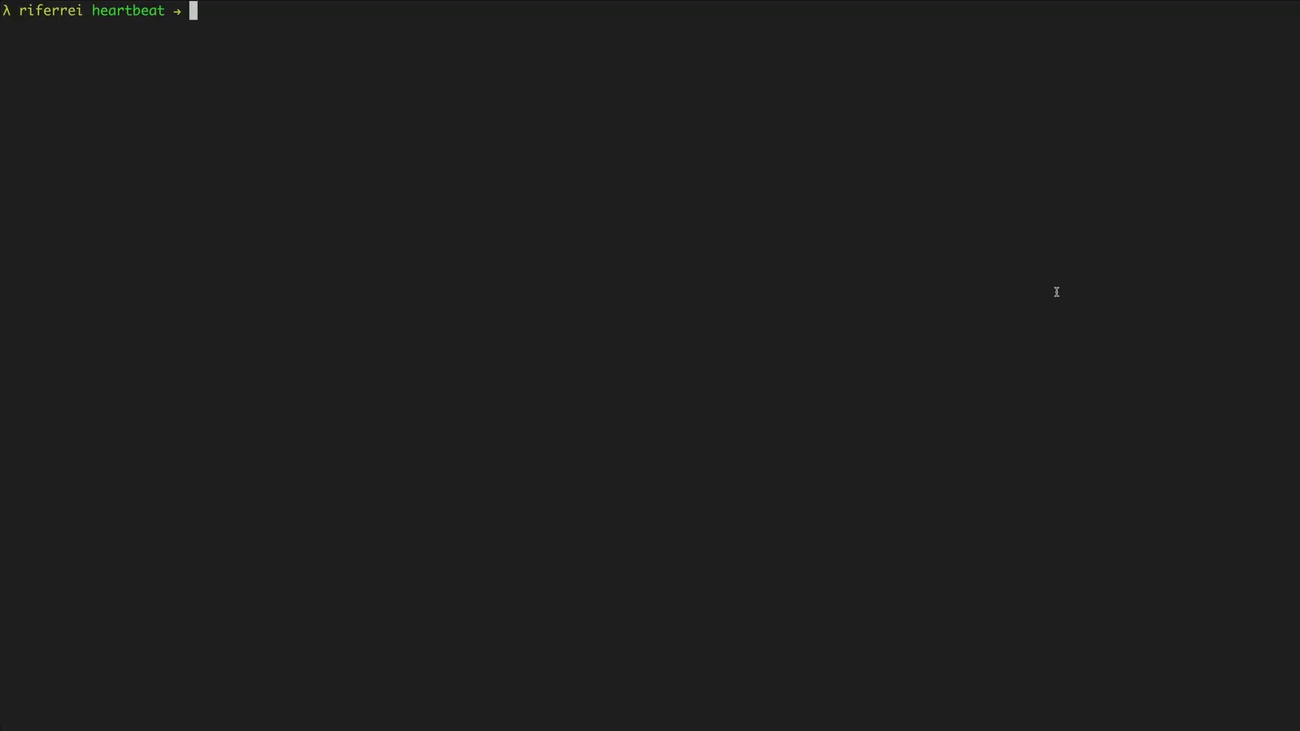
{"action": "type", "text": "dock"}
{"action": "key", "text": "Right"}
{"action": "key", "text": "Return"}
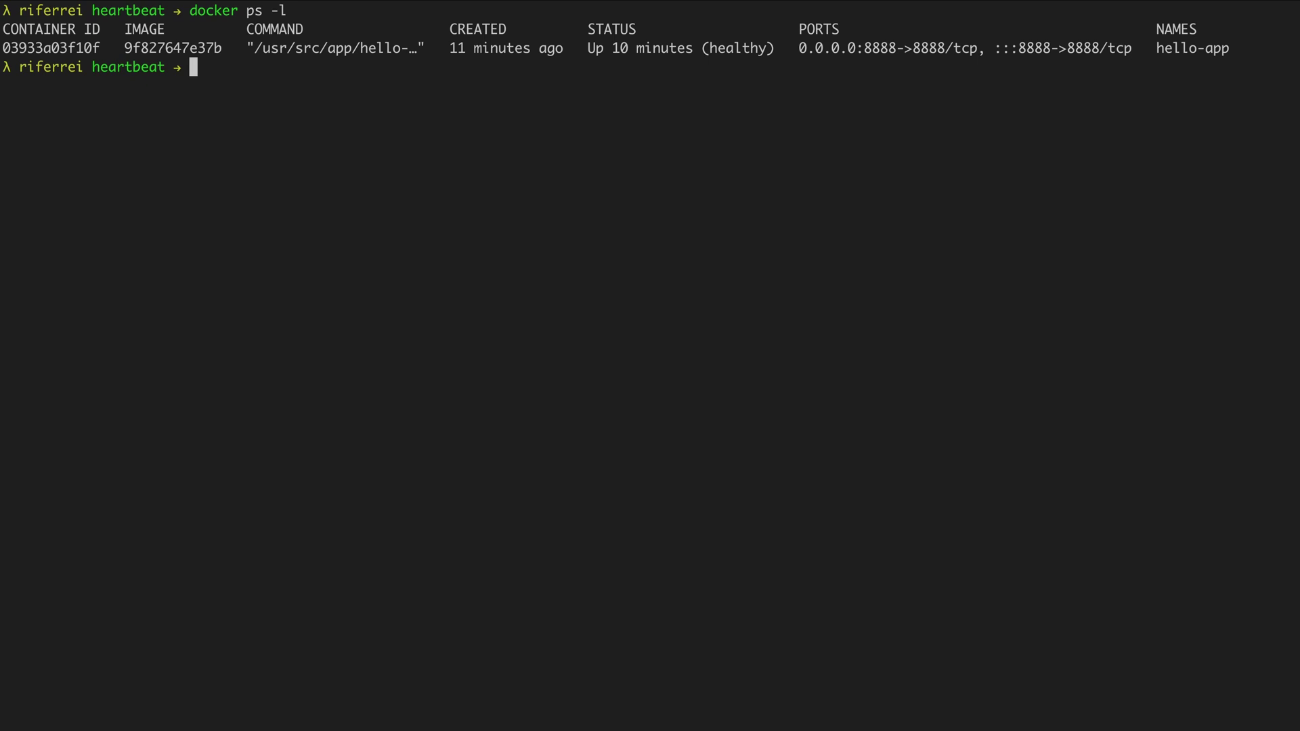
{"action": "type", "text": "curl"}
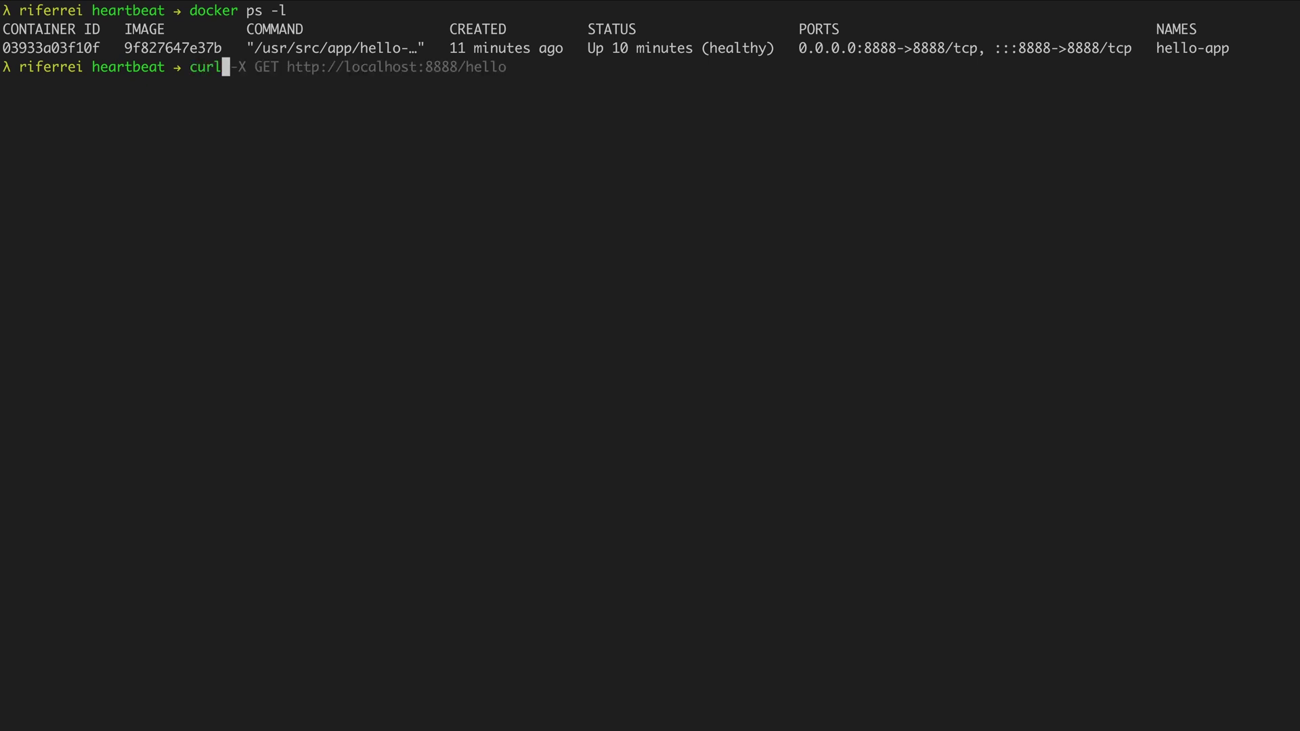
{"action": "key", "text": "Right"}
{"action": "key", "text": "Return"}
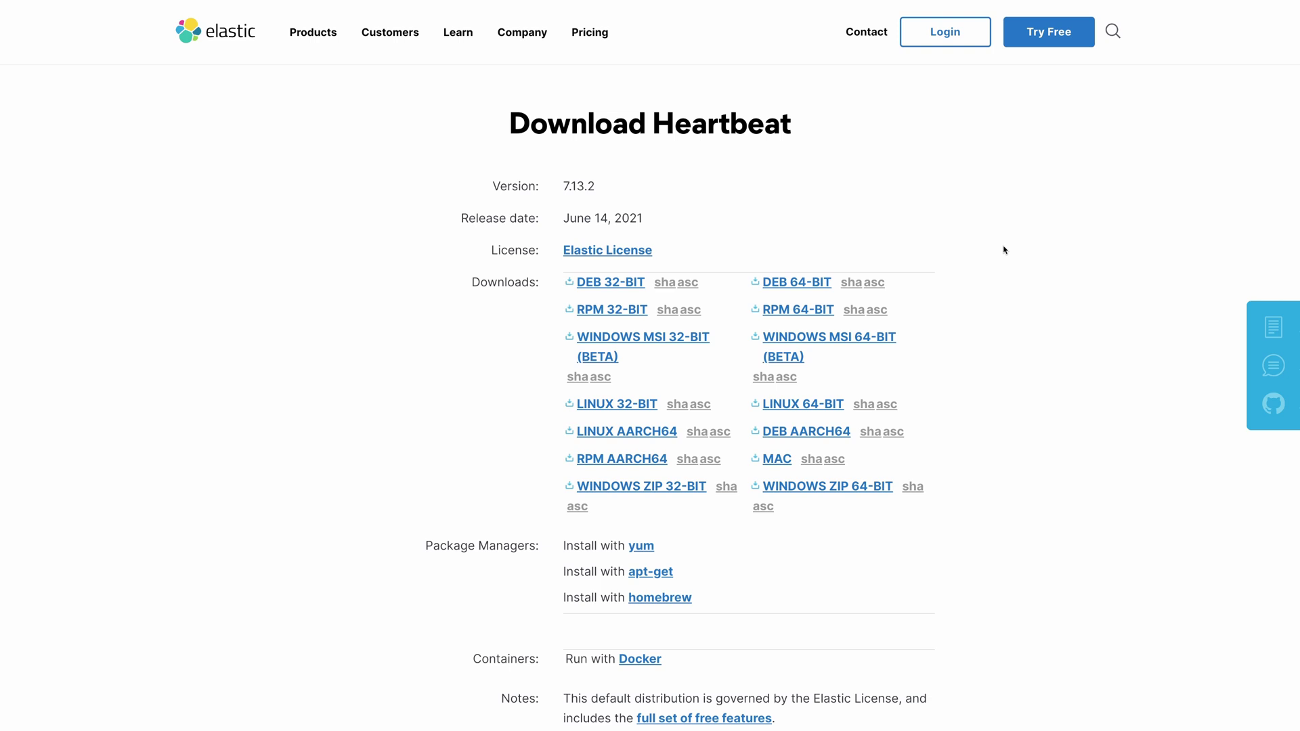
{"action": "scroll", "coordinate": [1004, 249], "scroll_direction": "down", "scroll_amount": 2}
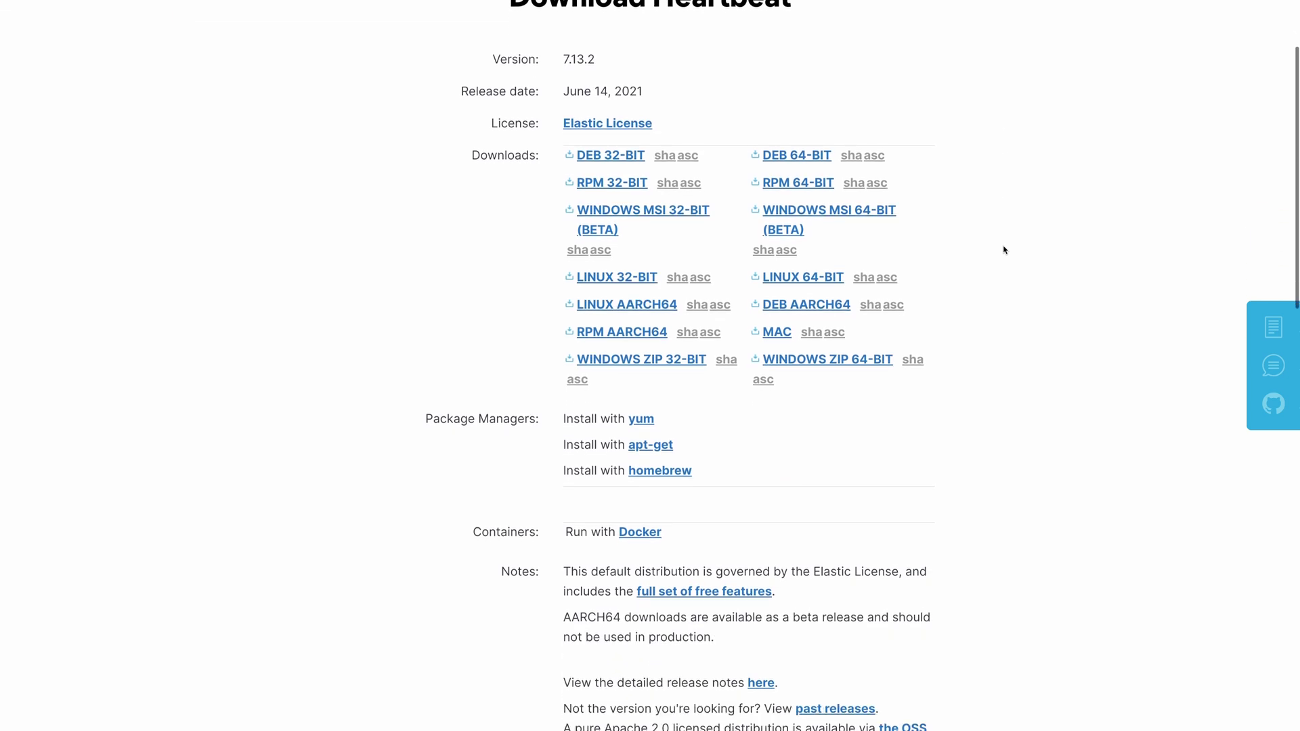
{"action": "scroll", "coordinate": [1005, 250], "scroll_direction": "down", "scroll_amount": 1}
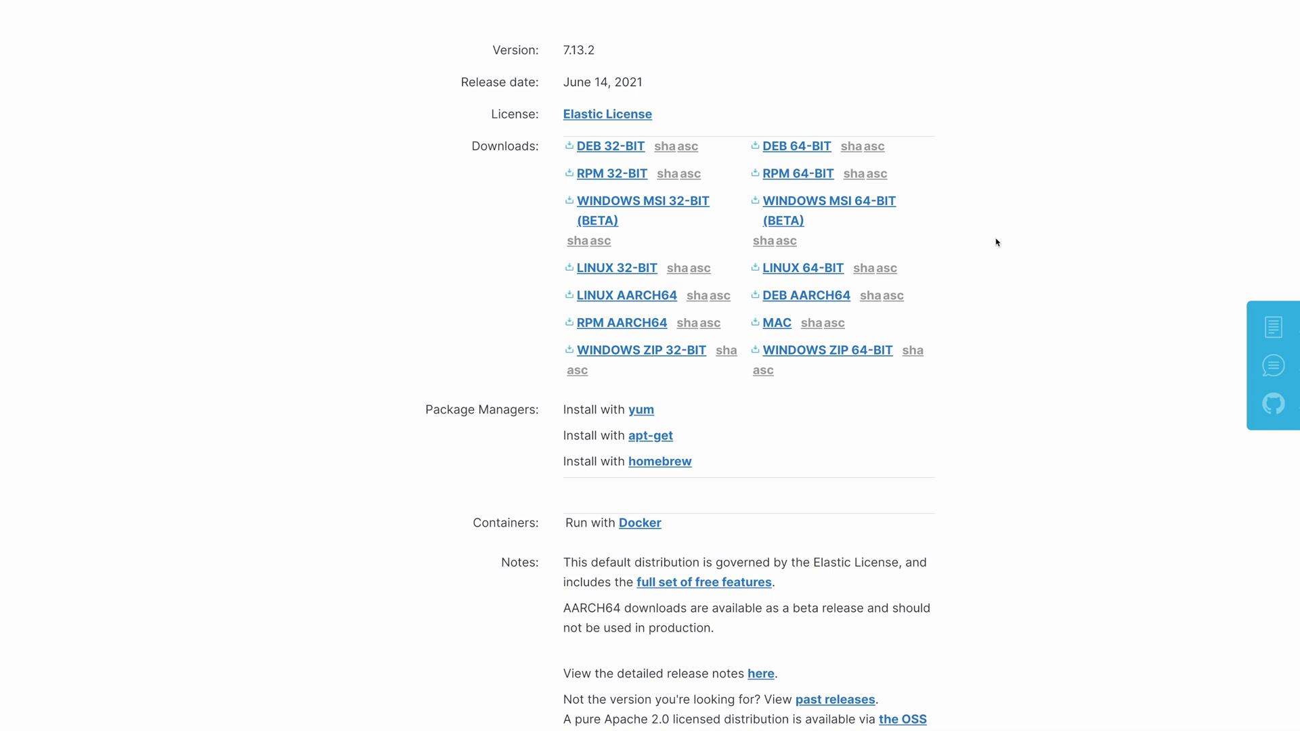
{"action": "scroll", "coordinate": [997, 242], "scroll_direction": "down", "scroll_amount": 2}
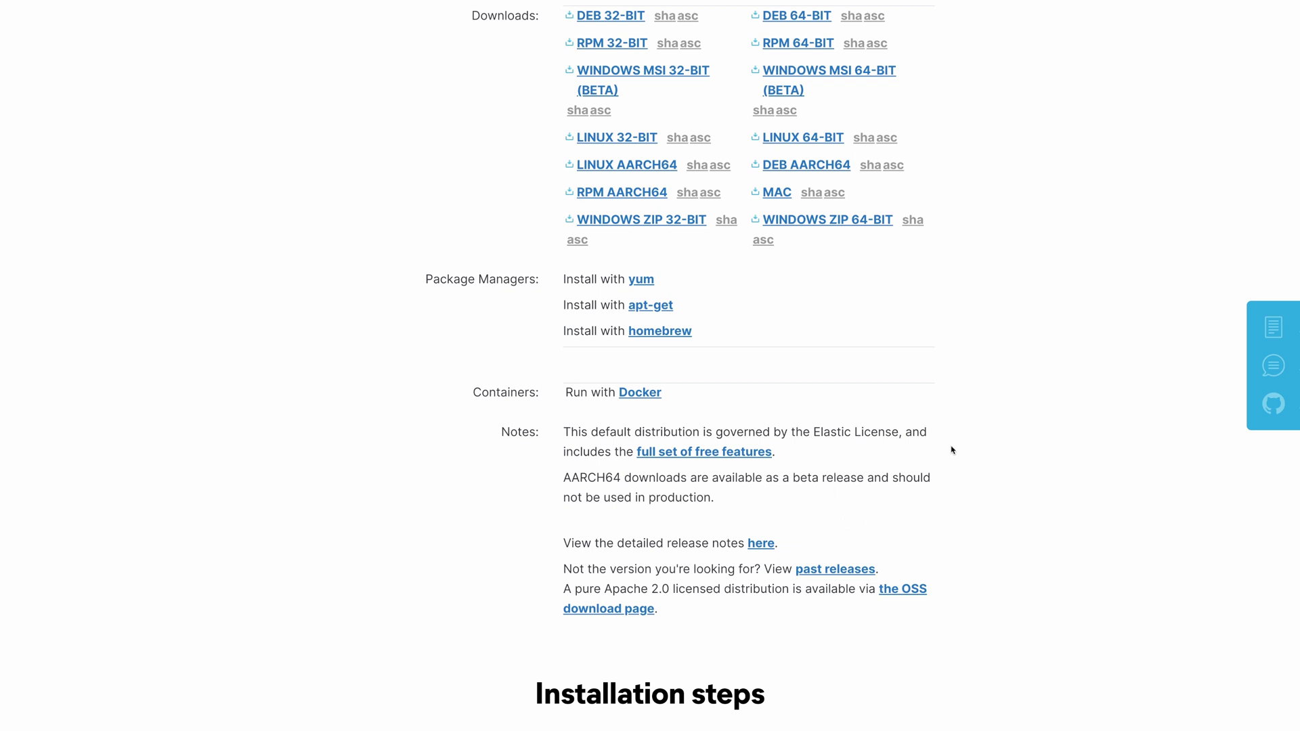
{"action": "scroll", "coordinate": [952, 450], "scroll_direction": "up", "scroll_amount": 5}
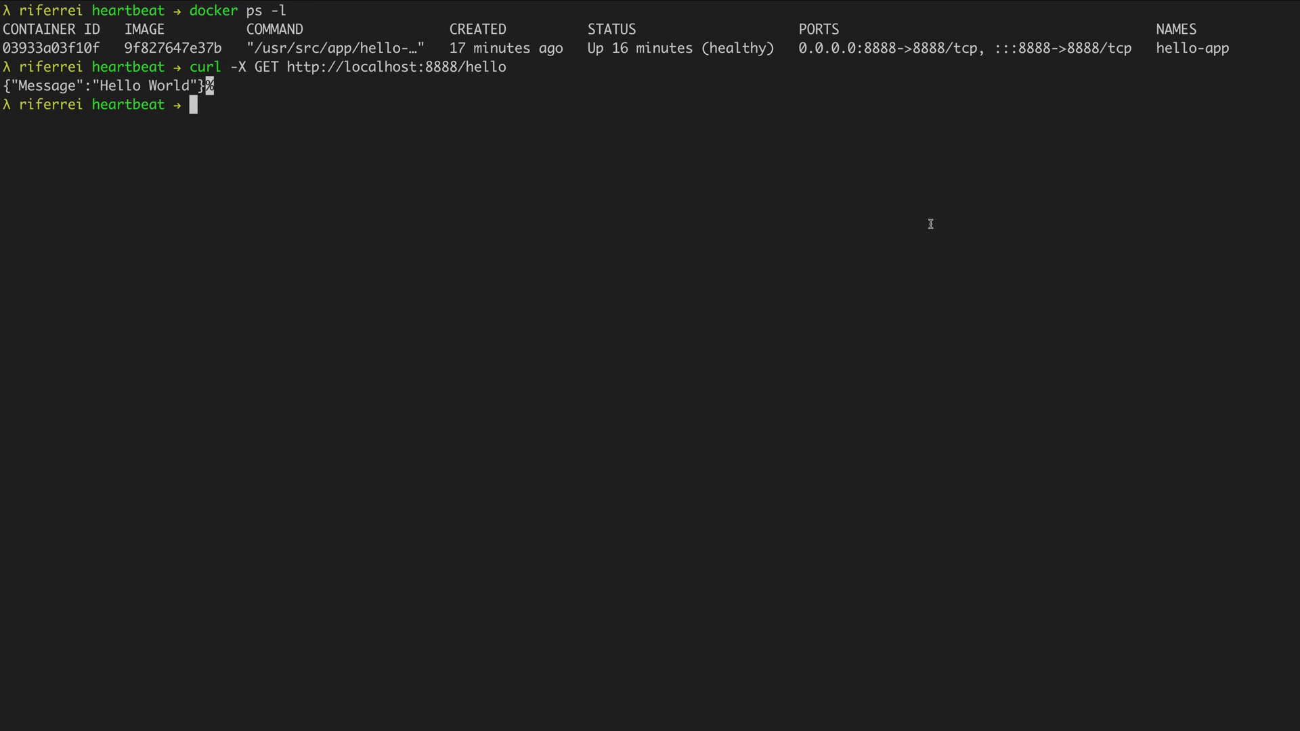
Download the Heartbeat 7.13.2 archive with curl -L and list the folder
{"action": "type", "text": "curl"}
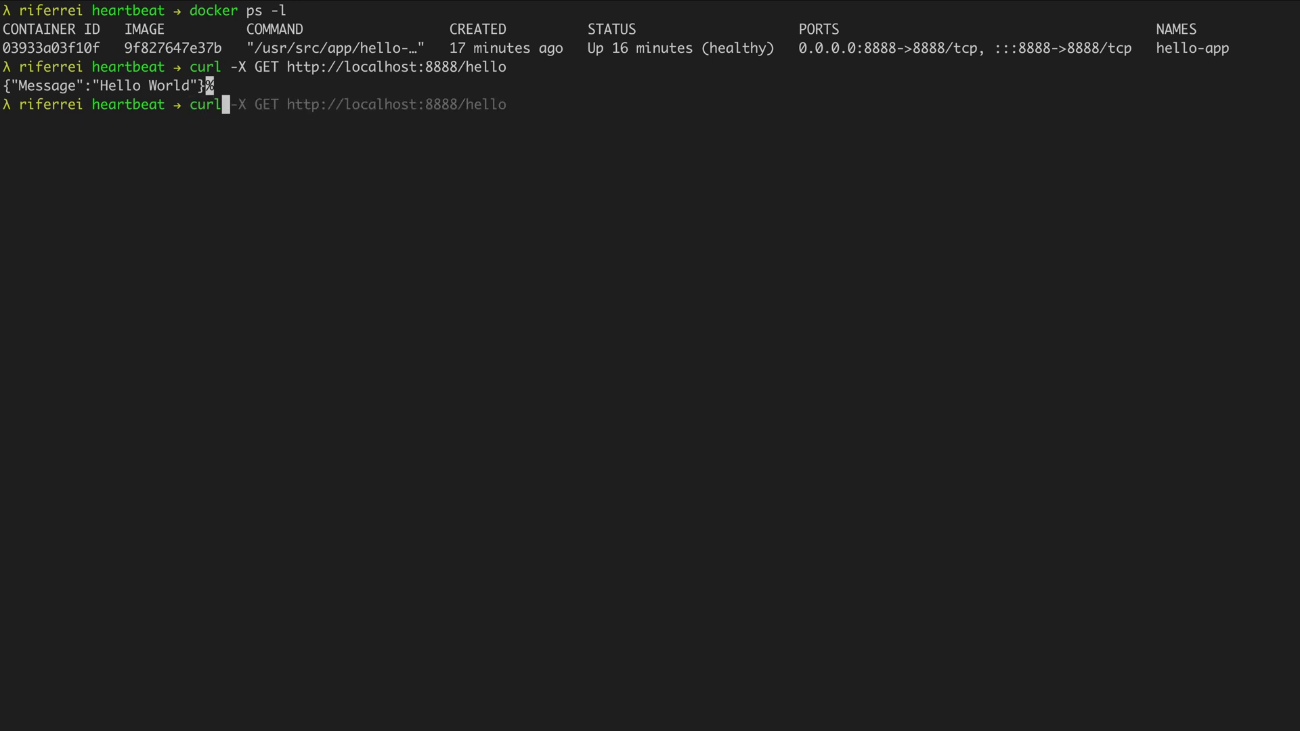
{"action": "type", "text": " -L"}
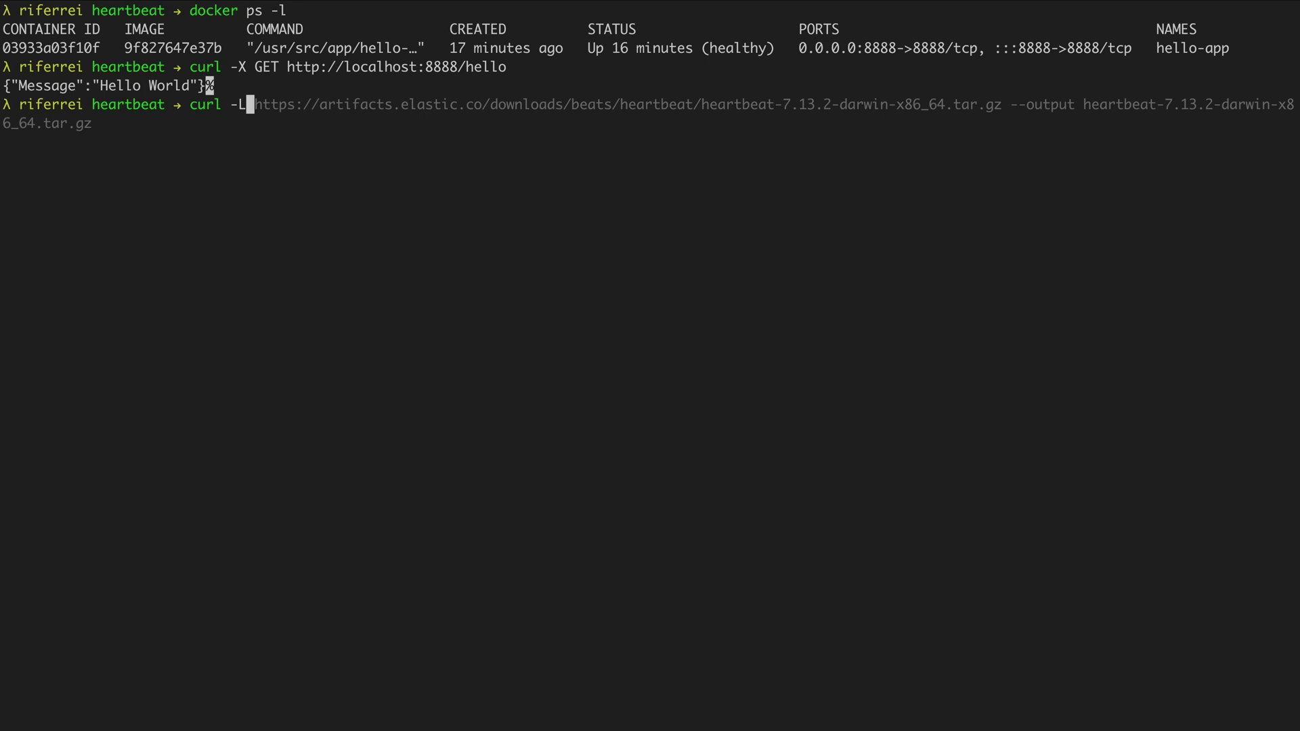
{"action": "key", "text": "Right"}
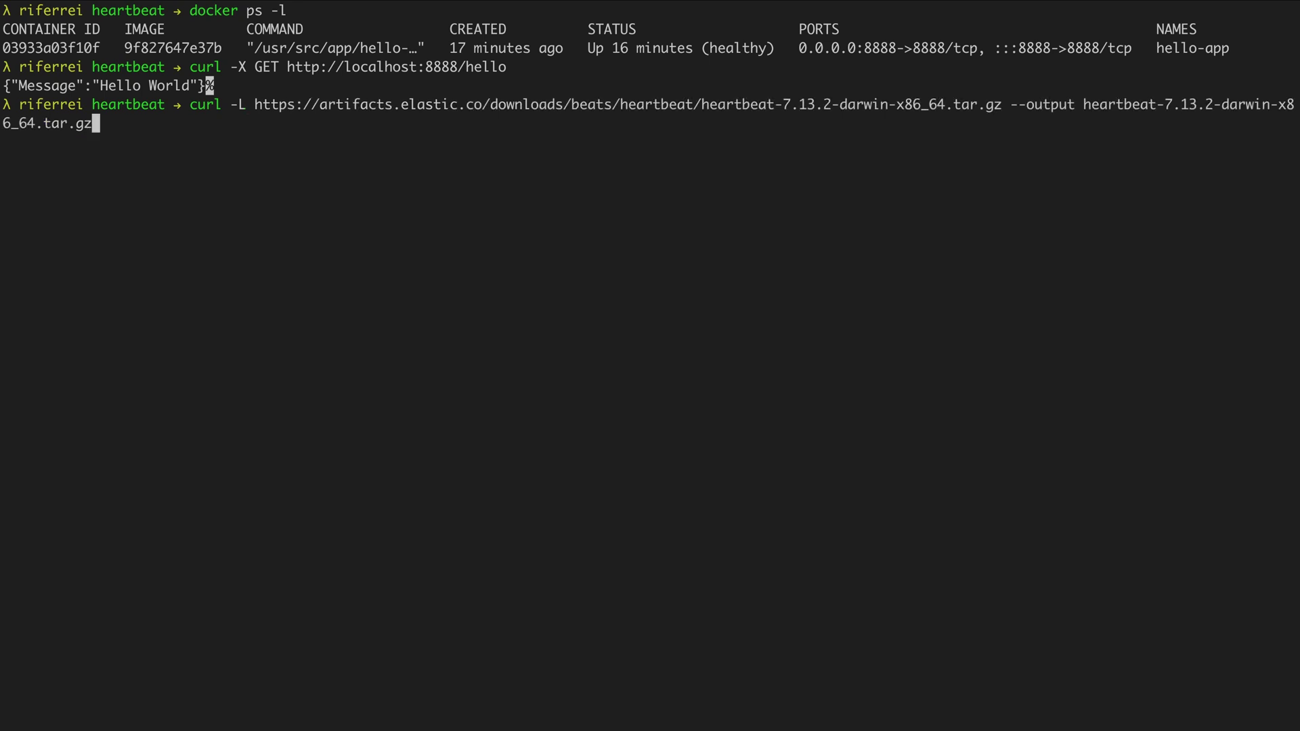
{"action": "key", "text": "Return"}
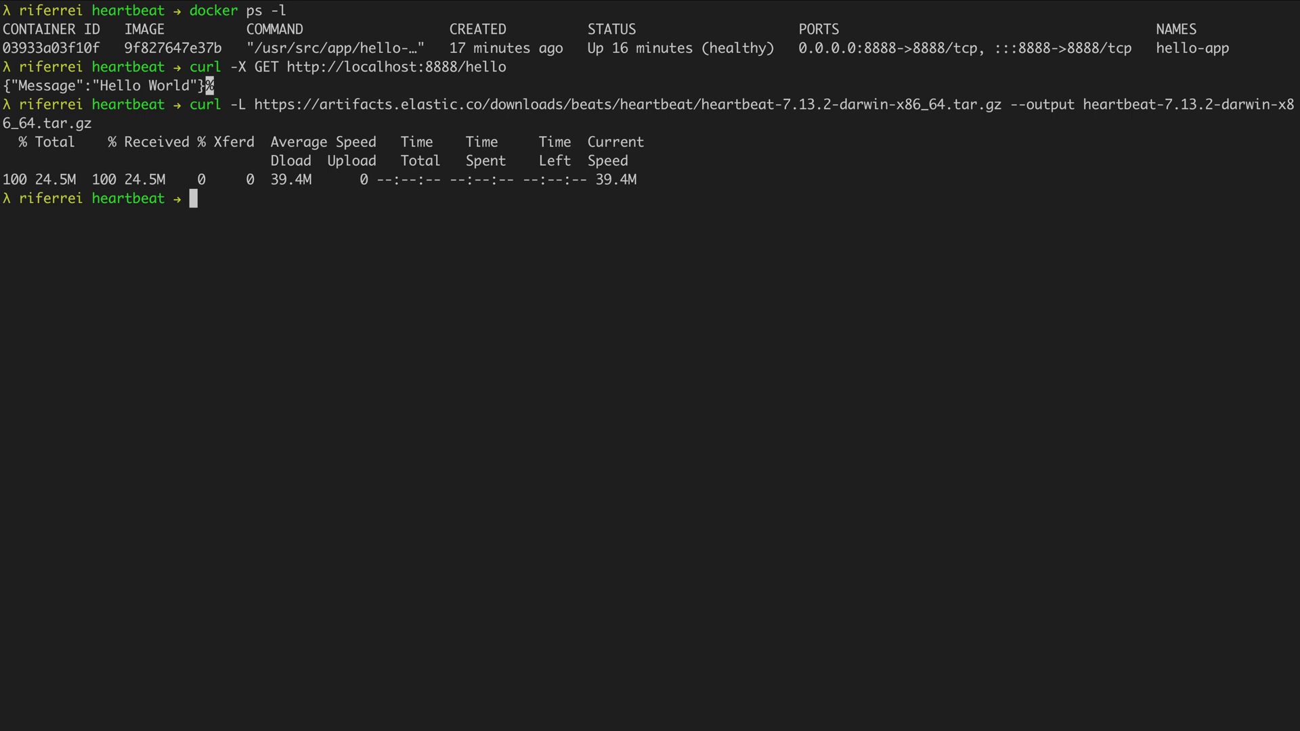
{"action": "type", "text": "ll"}
{"action": "key", "text": "Return"}
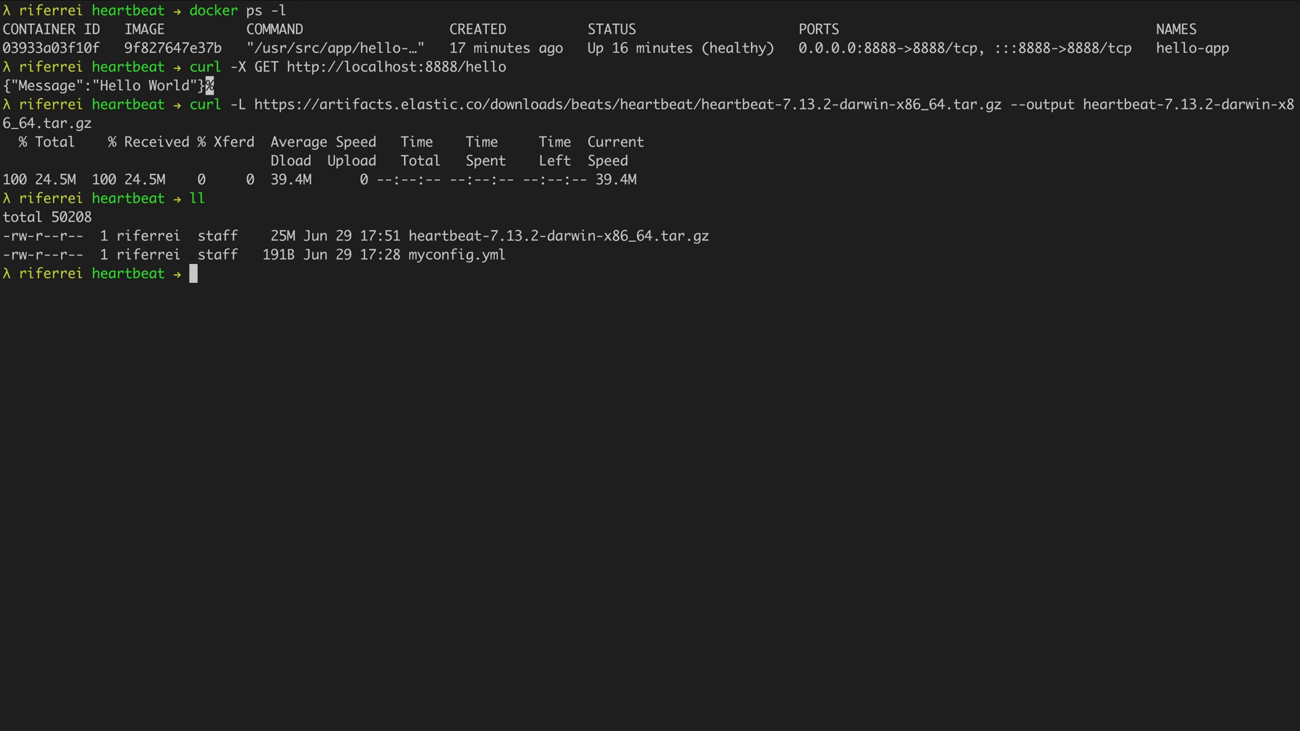
Extract the heartbeat tar.gz with tar -xf and list the extracted files
{"action": "type", "text": "tar"}
{"action": "key", "text": "Right"}
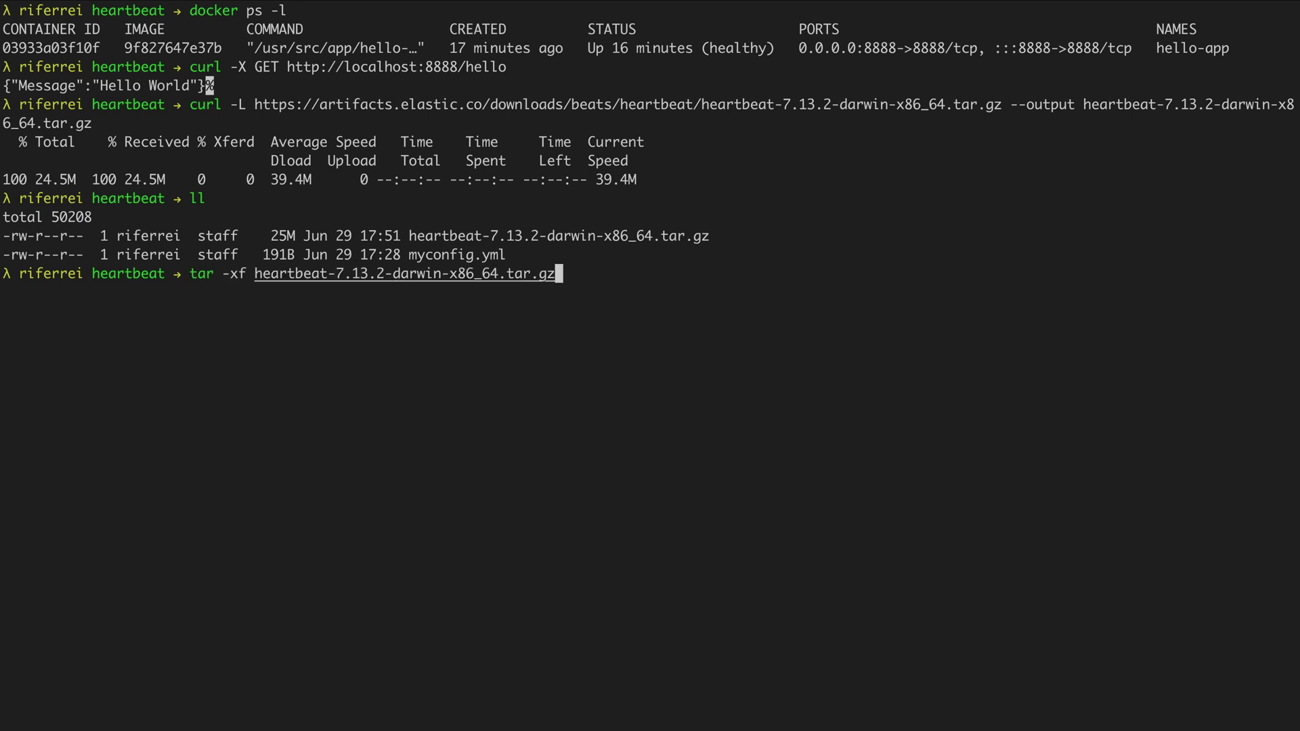
{"action": "key", "text": "Return"}
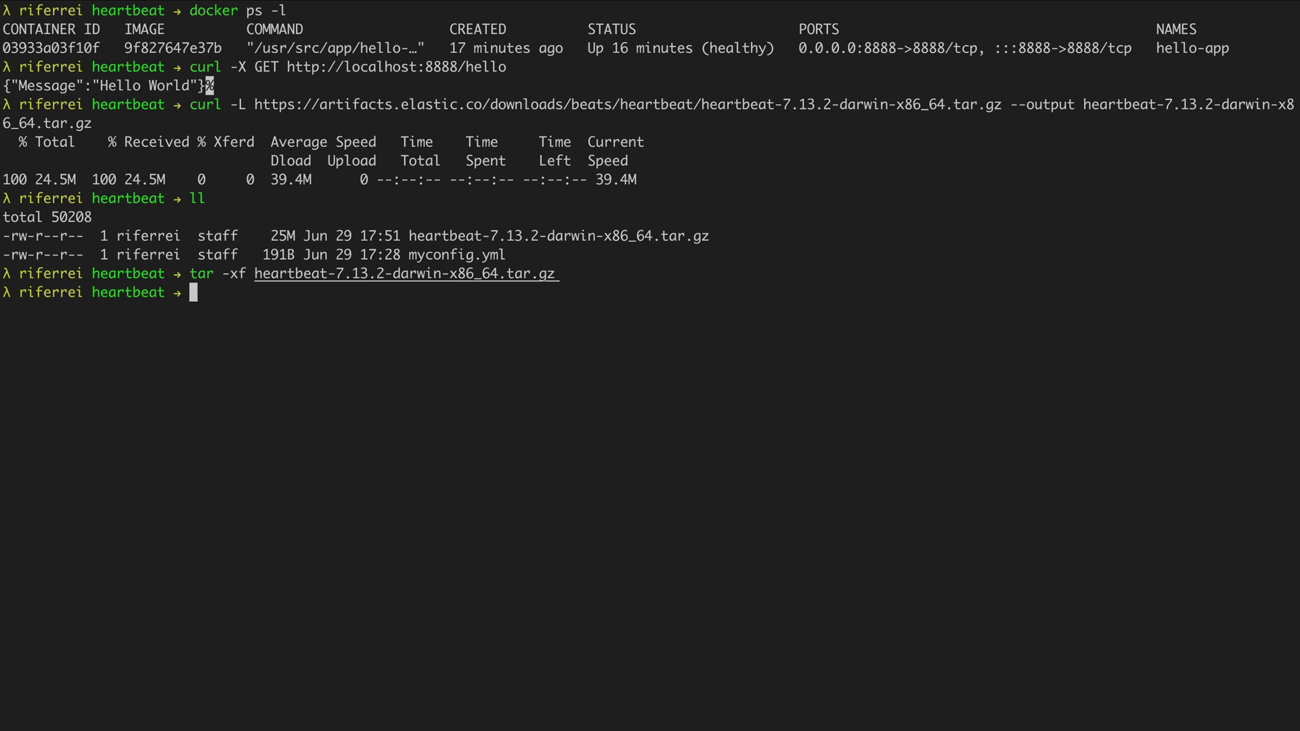
{"action": "type", "text": "ll"}
{"action": "key", "text": "Return"}
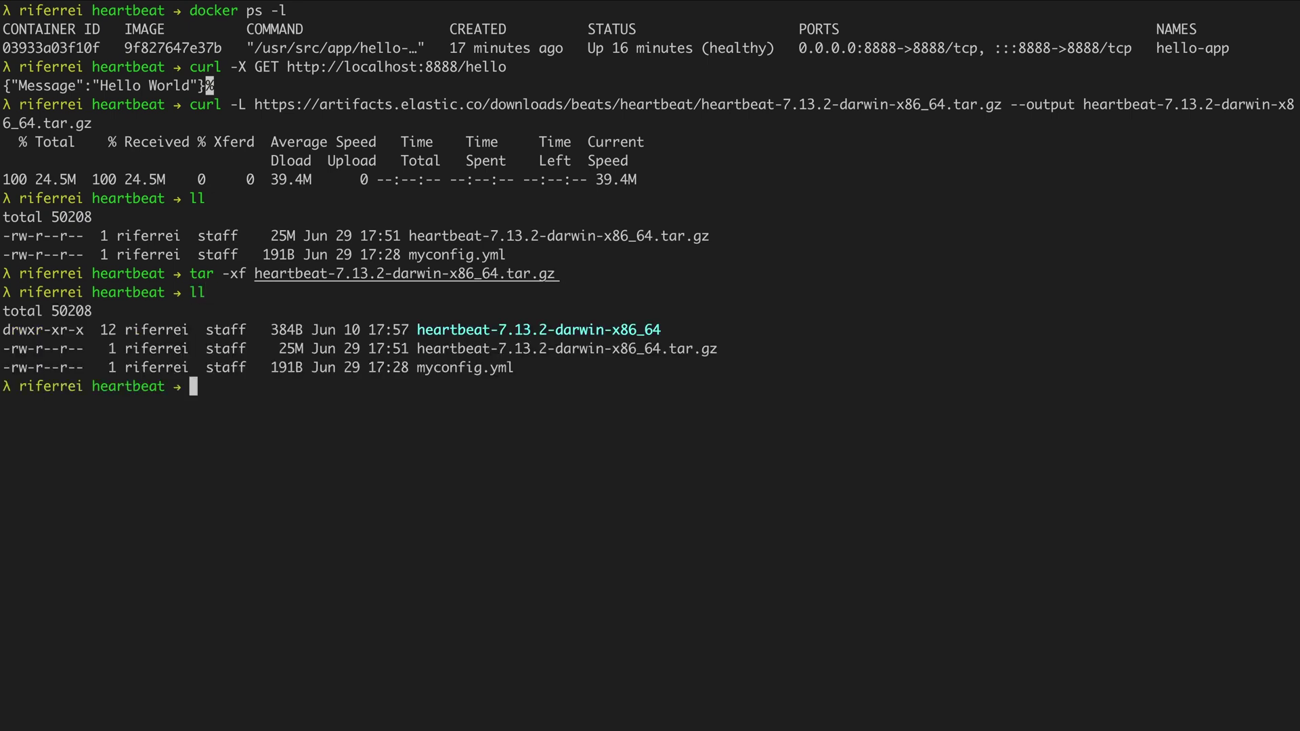
Enter heartbeat-7.13.2-darwin-x86_64 and list its contents with ll
{"action": "type", "text": "cd hear"}
{"action": "key", "text": "Right"}
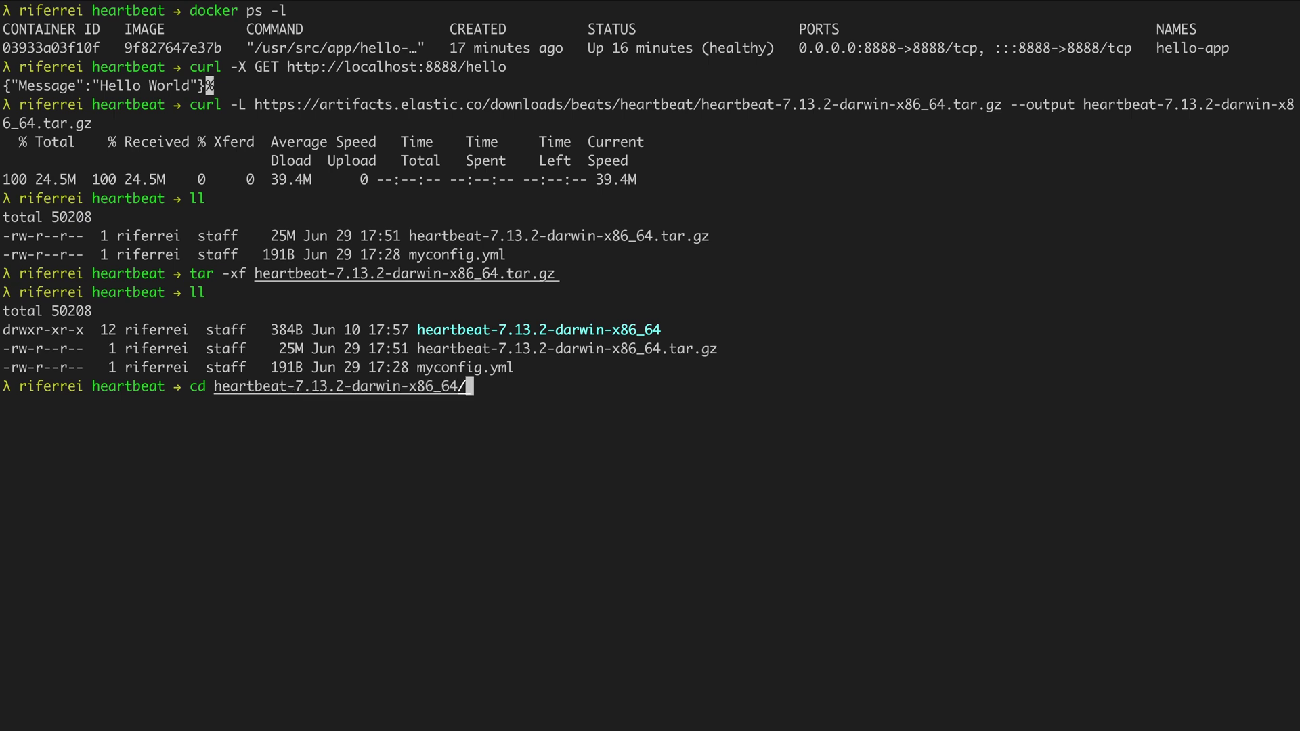
{"action": "key", "text": "Return"}
{"action": "type", "text": "ll"}
{"action": "key", "text": "Return"}
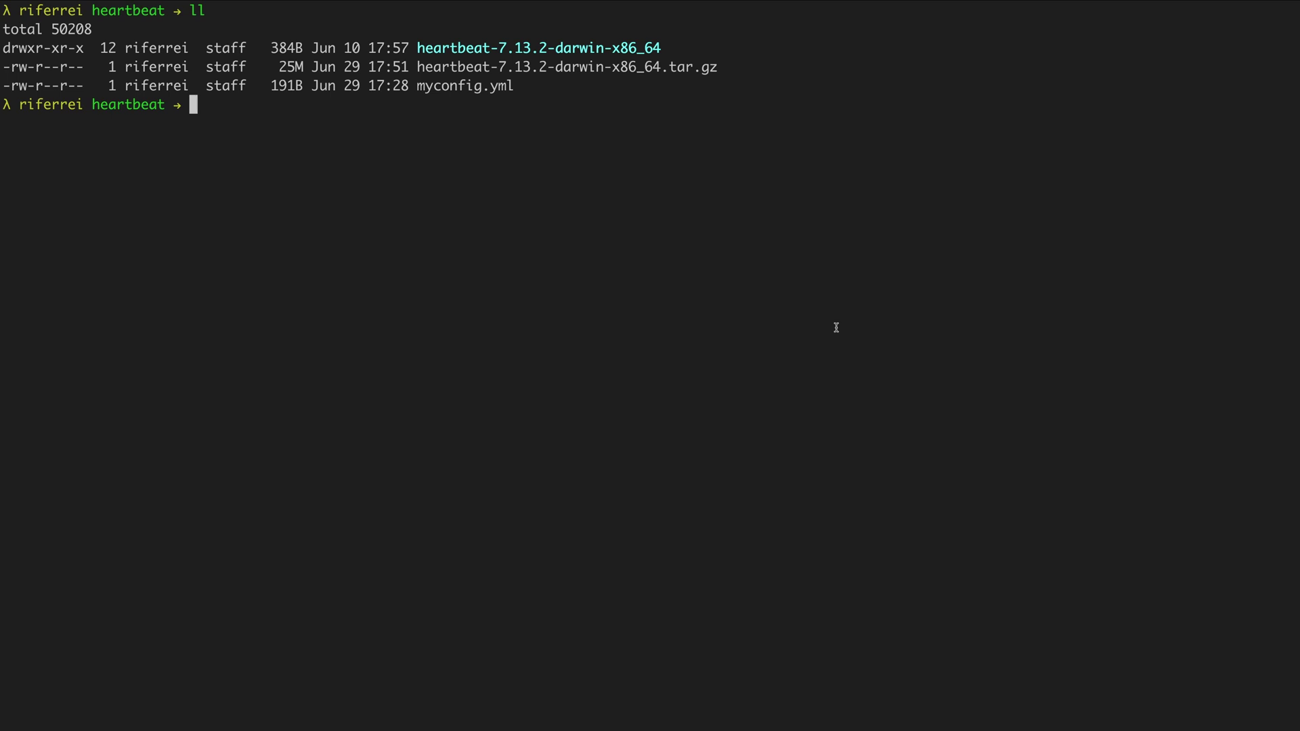
Print myconfig.yml, showing the my-hello-world HTTP monitor every 5s to Elasticsearch localhost:9200
{"action": "type", "text": "cat"}
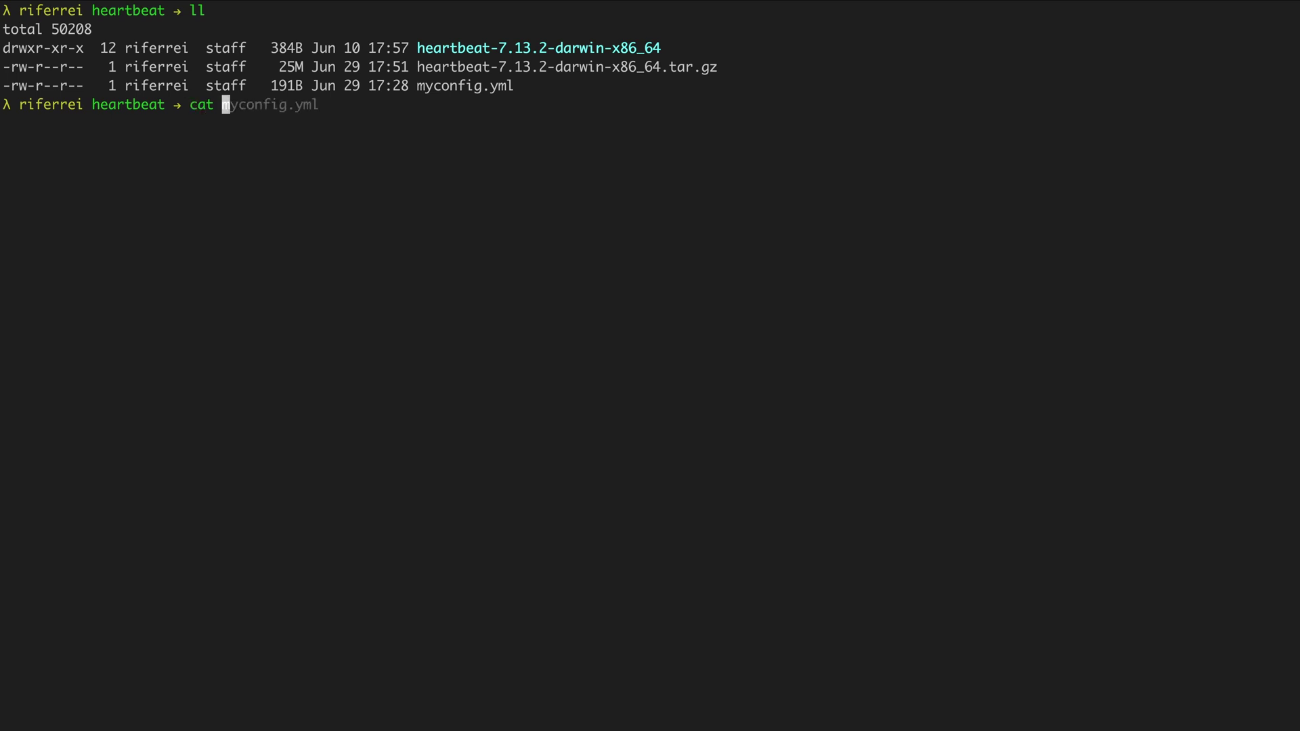
{"action": "key", "text": "Right"}
{"action": "key", "text": "Return"}
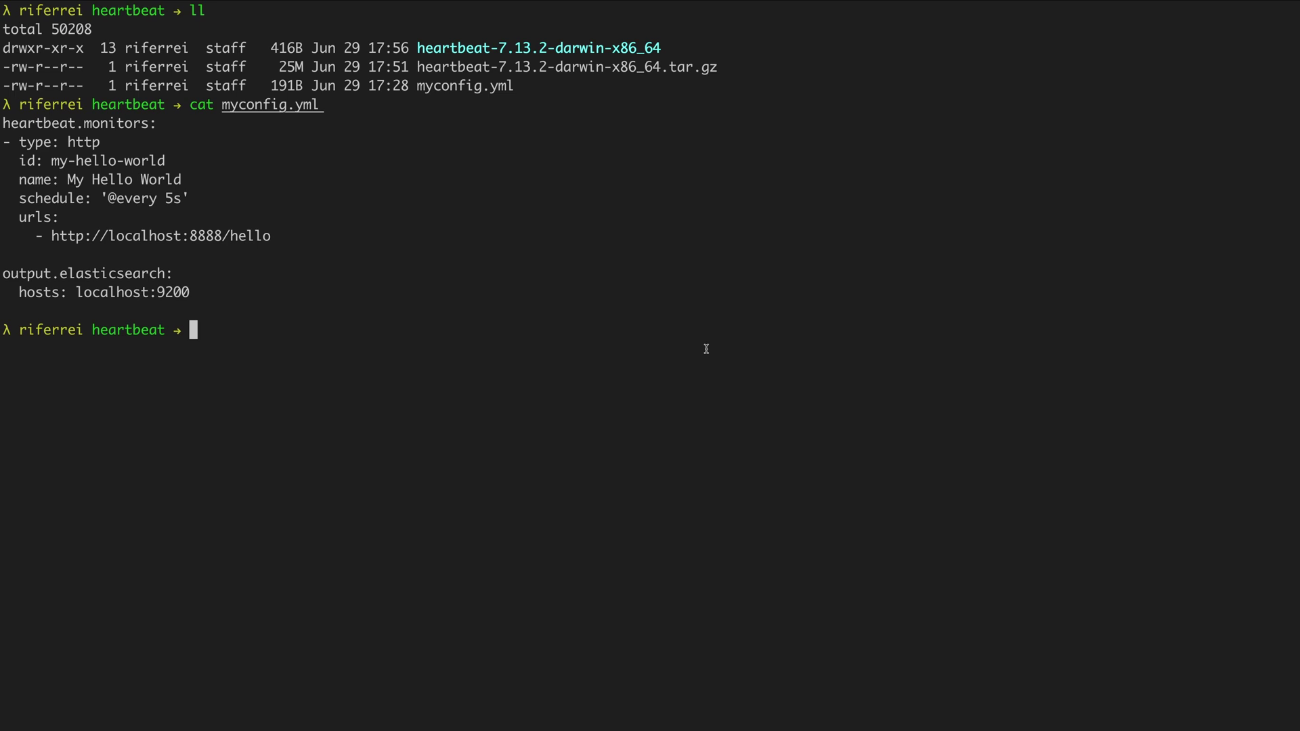
Run heartbeat-7.13.2-darwin-x86_64/heartbeat -c myconfig.yml -e to start Heartbeat
{"action": "type", "text": "heart"}
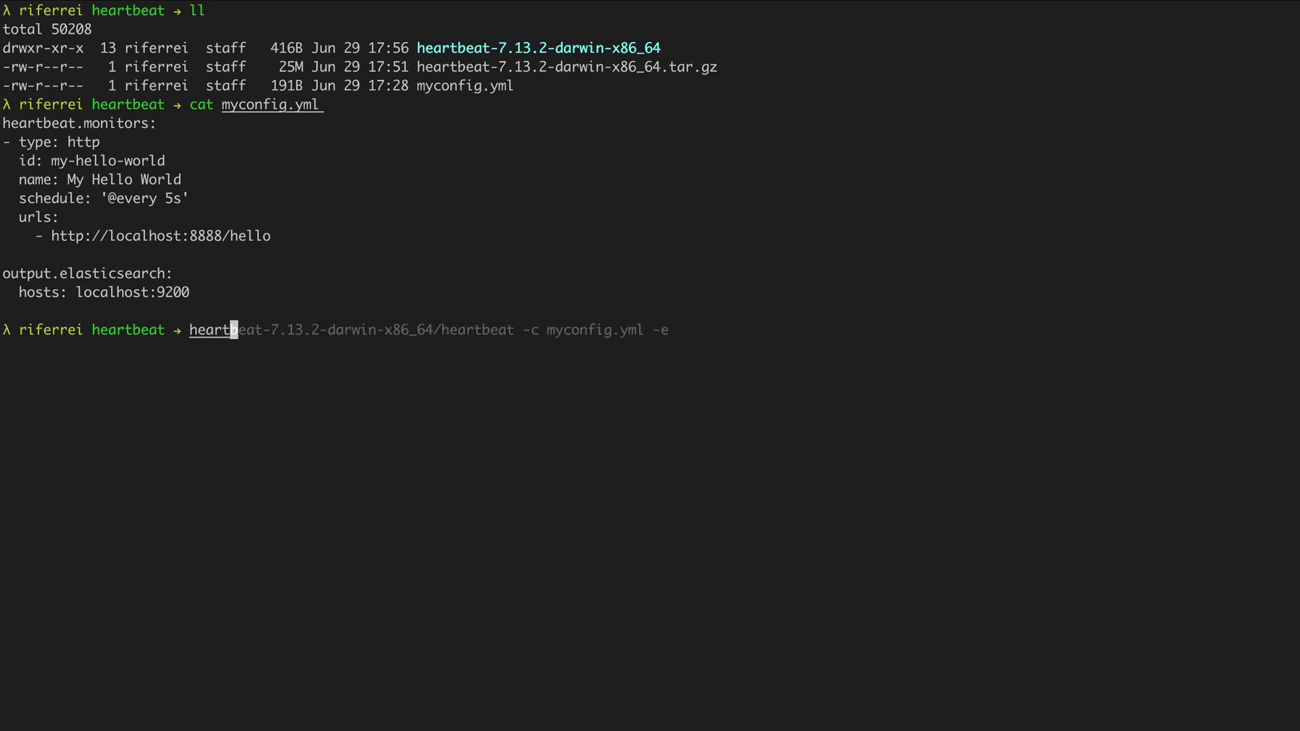
{"action": "key", "text": "Right"}
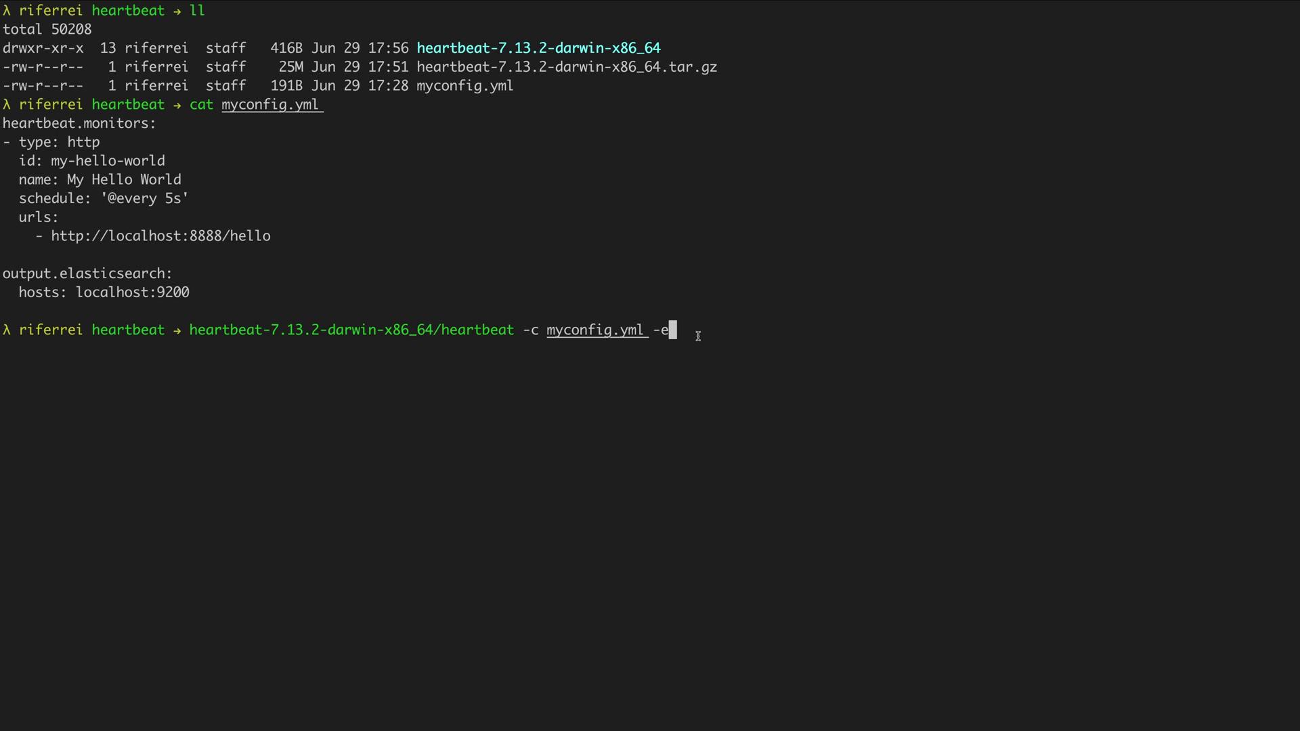
{"action": "key", "text": "Return"}
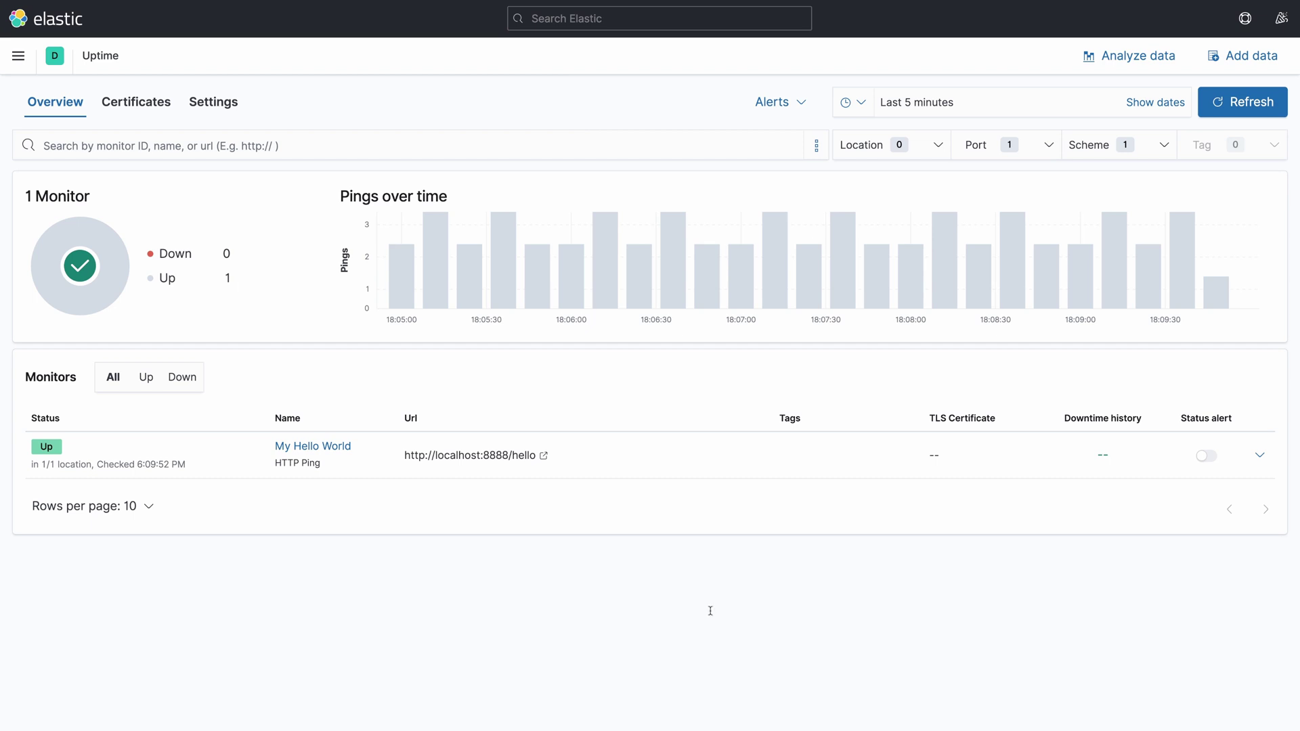
Return from Kibana to the terminal where Heartbeat keeps logging metrics
{"action": "key", "text": "super+Tab"}
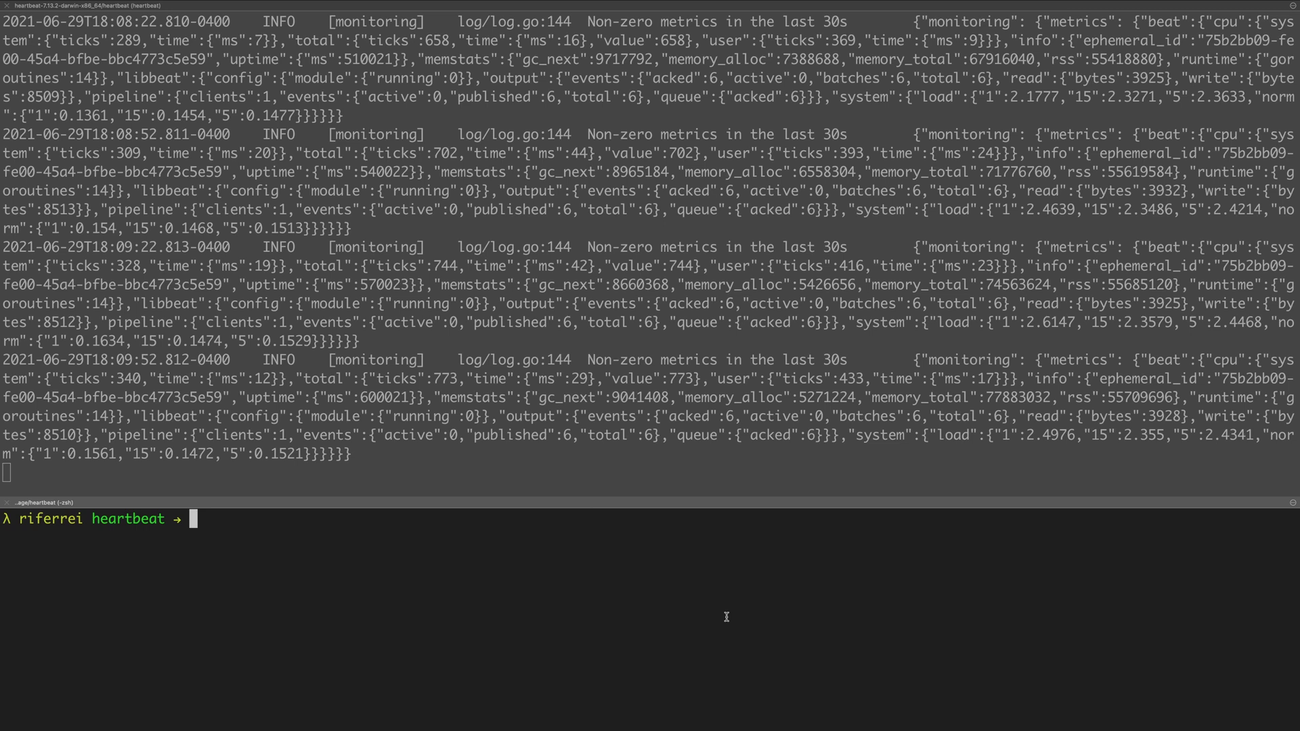
Check the latest container with docker ps -l, then force-remove it with docker rm -f hello-app
{"action": "type", "text": "docker ps -l"}
{"action": "key", "text": "Return"}
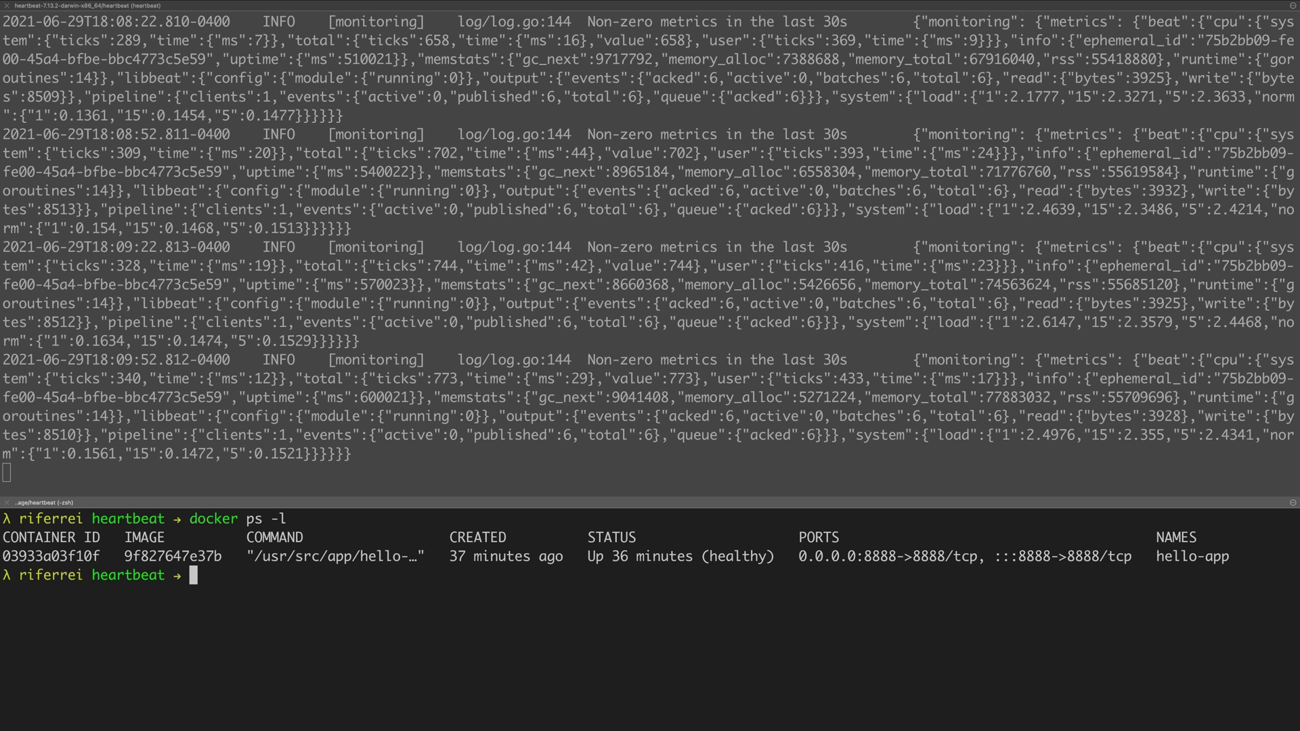
{"action": "type", "text": "docker rm"}
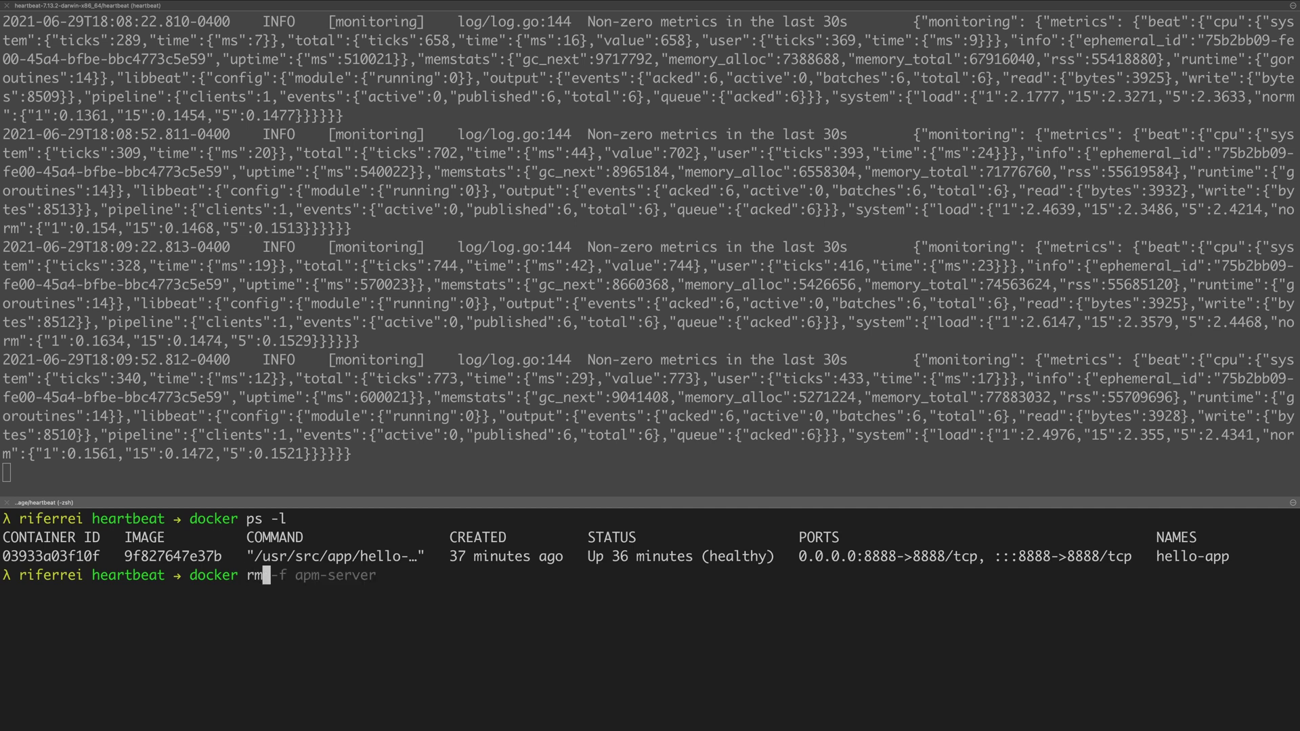
{"action": "type", "text": " -f he"}
{"action": "key", "text": "Right"}
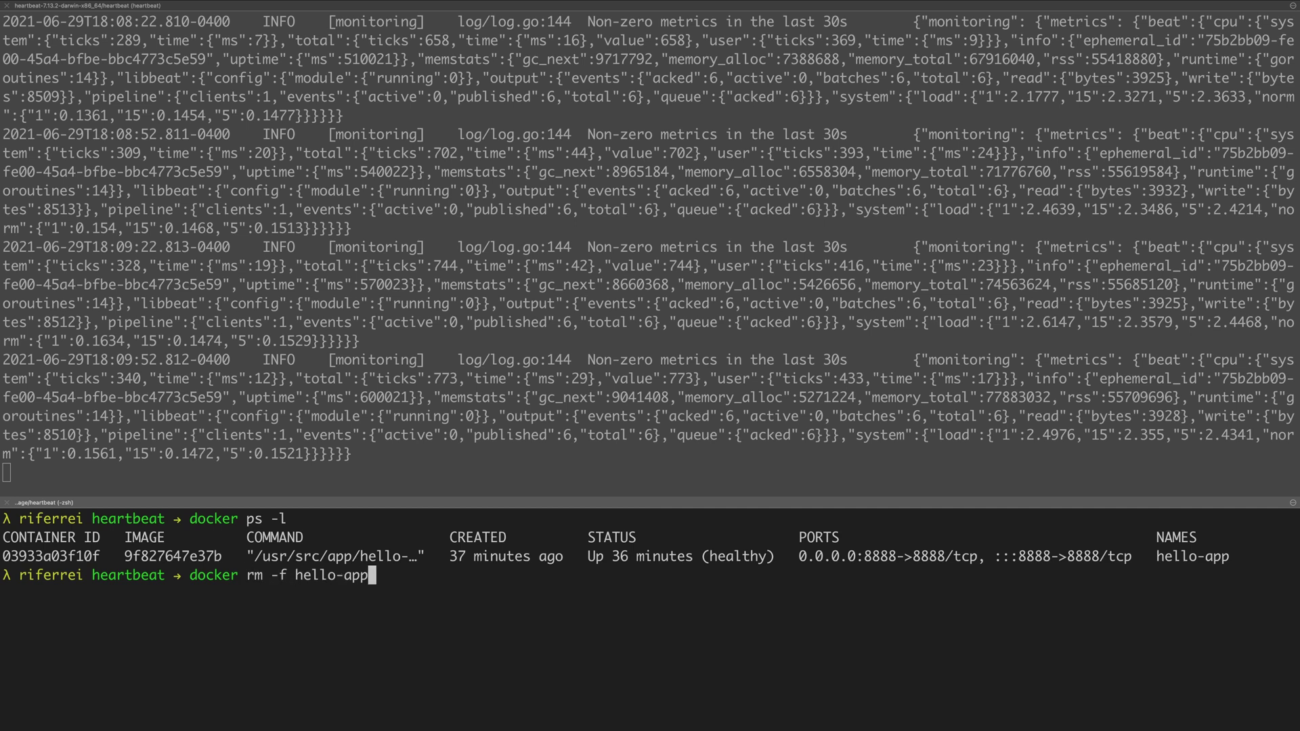
{"action": "key", "text": "Return"}
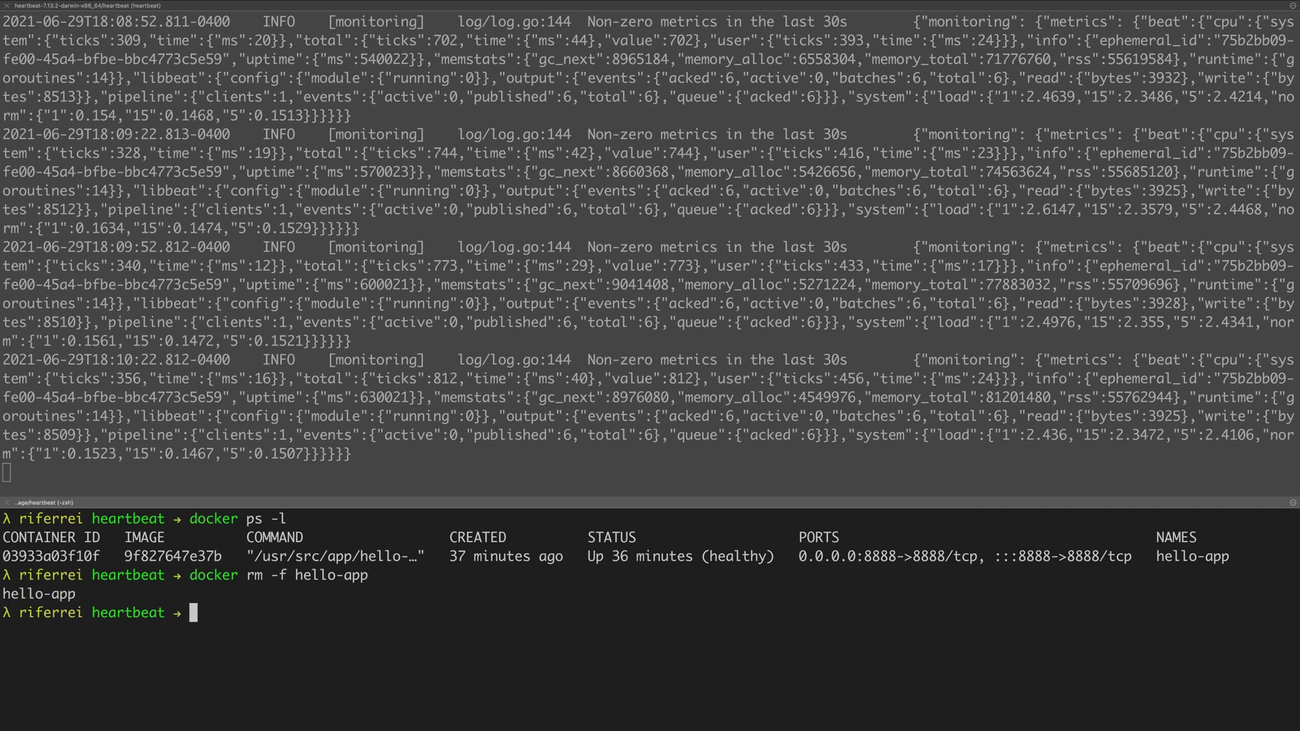
{"action": "type", "text": "curl"}
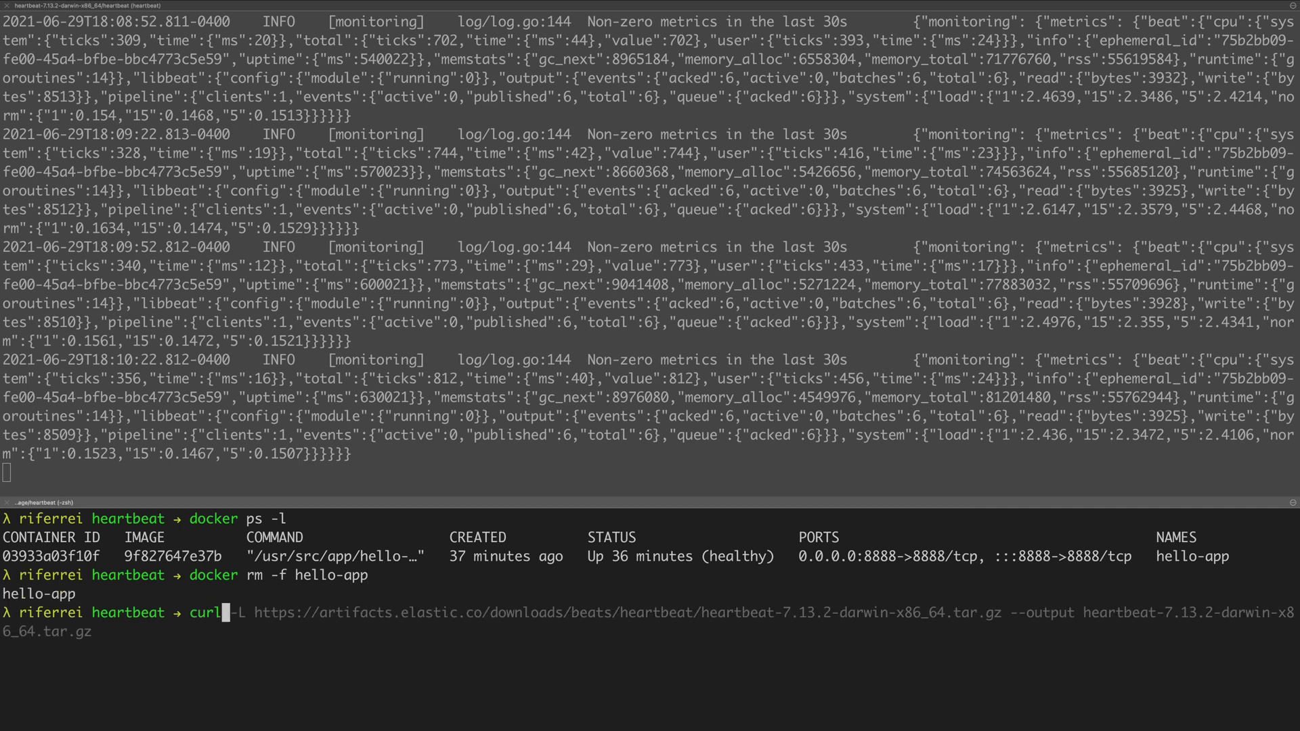
{"action": "type", "text": " -X"}
{"action": "key", "text": "Right"}
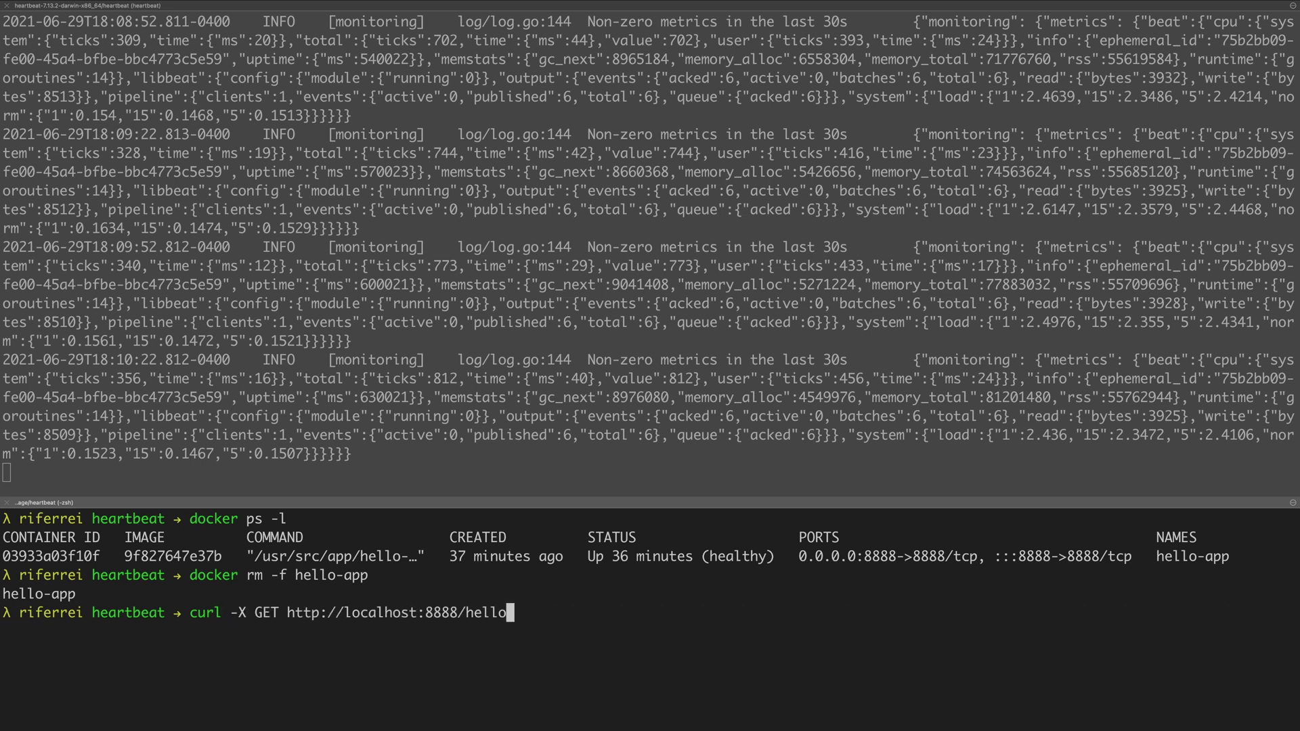
{"action": "key", "text": "Return"}
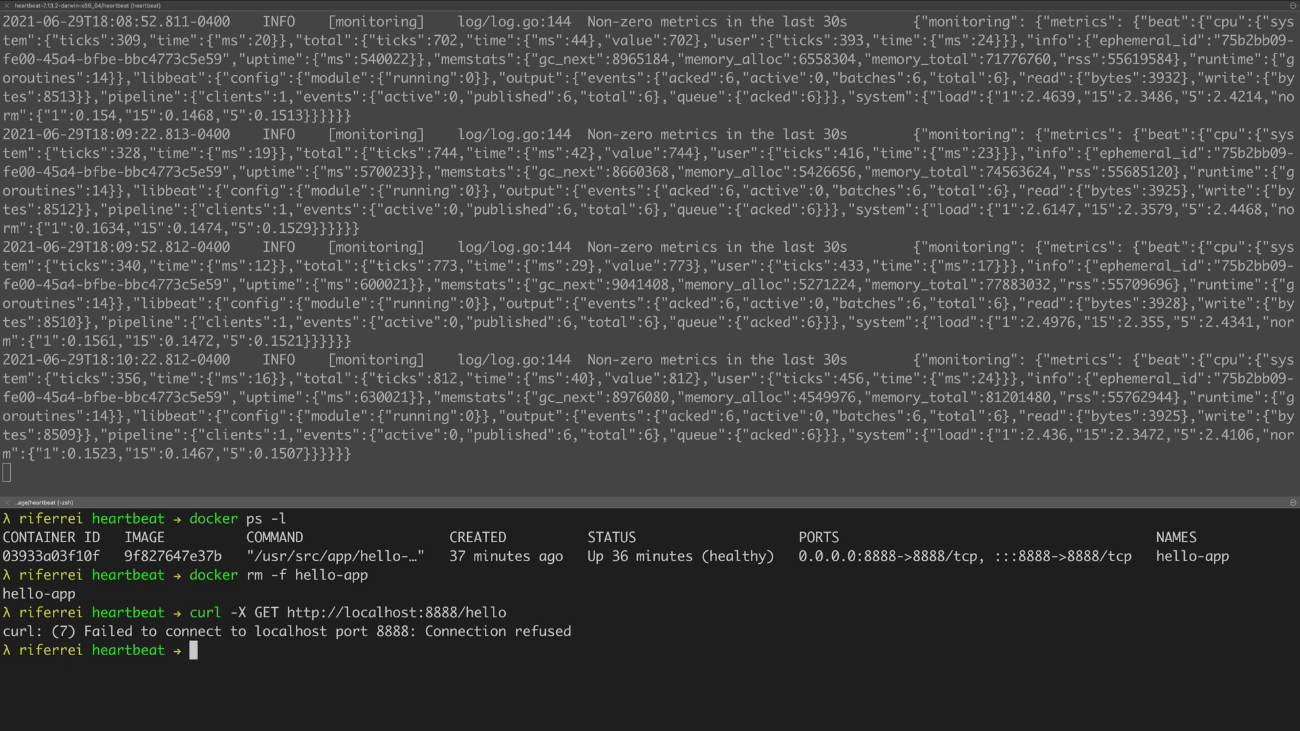